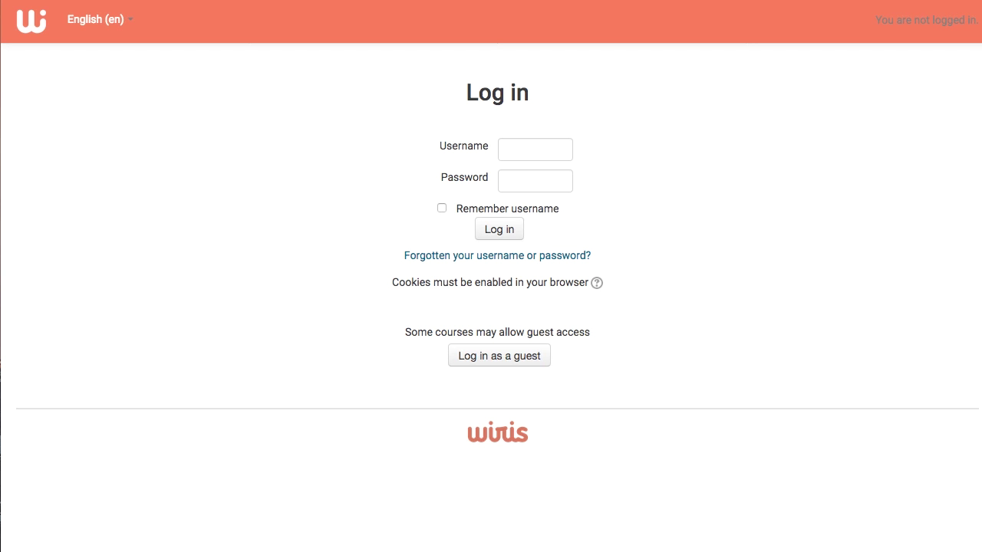
# Step: Log in to the site with the teacher username and its saved account password
pyautogui.click(537, 153)
pyautogui.write('tea')
pyautogui.press('Down')
pyautogui.press('Return')
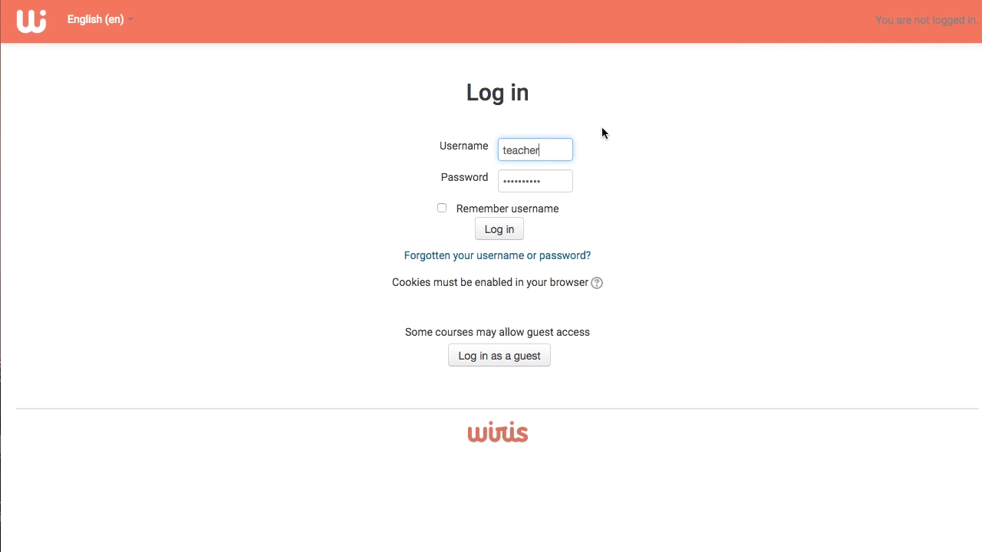
pyautogui.click(503, 234)
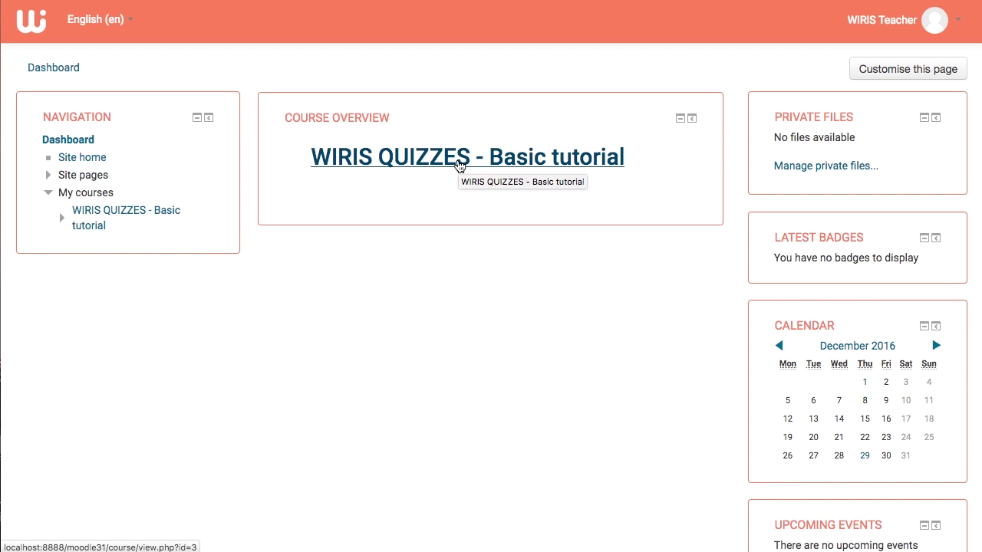
# Step: Open the question bank of the WIRIS QUIZZES - Basic tutorial course
pyautogui.click(460, 166)
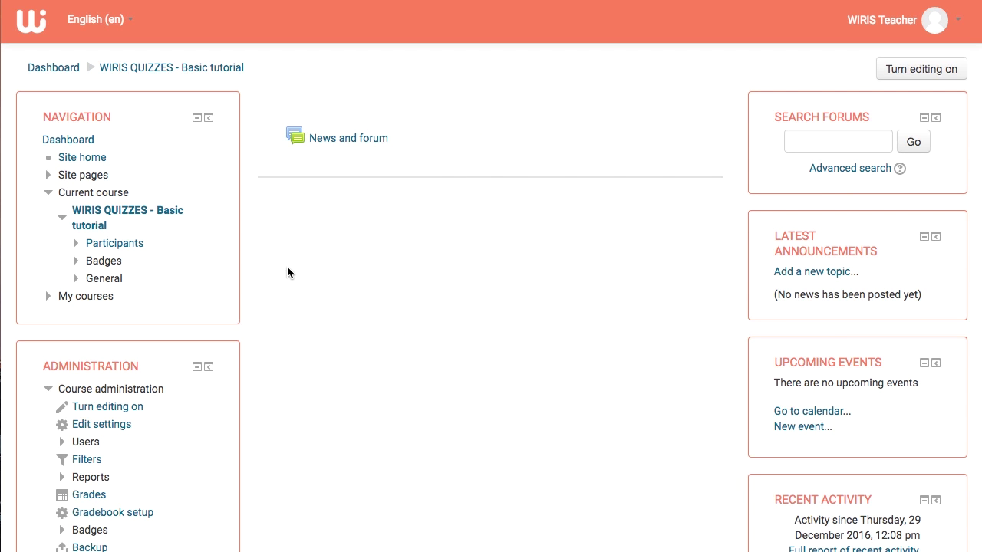
pyautogui.scroll(-2, 156, 377)
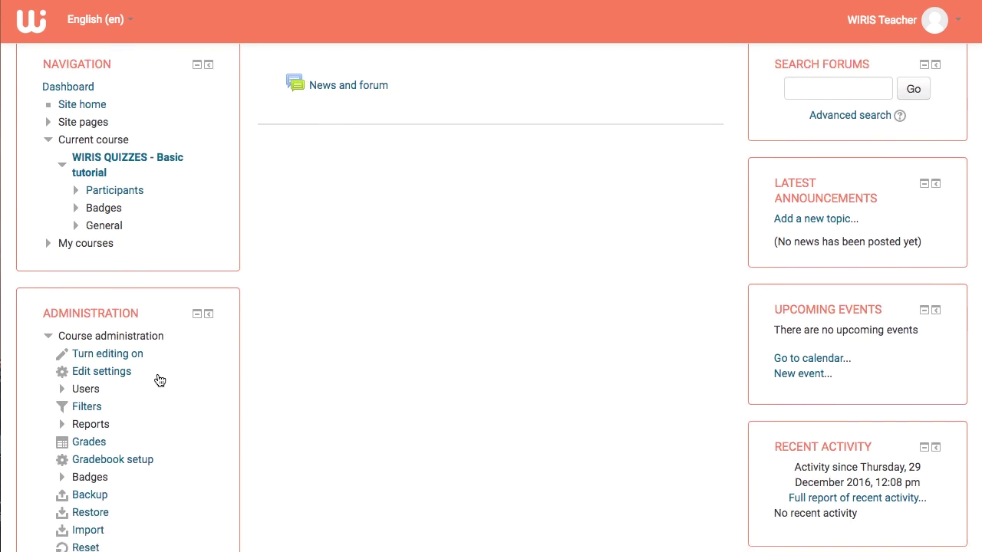
pyautogui.scroll(-5, 159, 380)
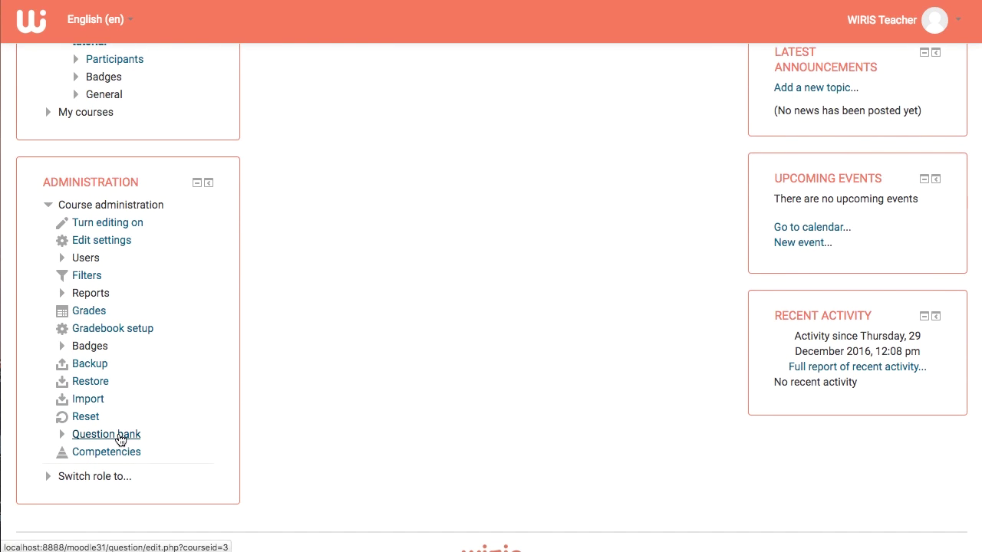
pyautogui.click(115, 434)
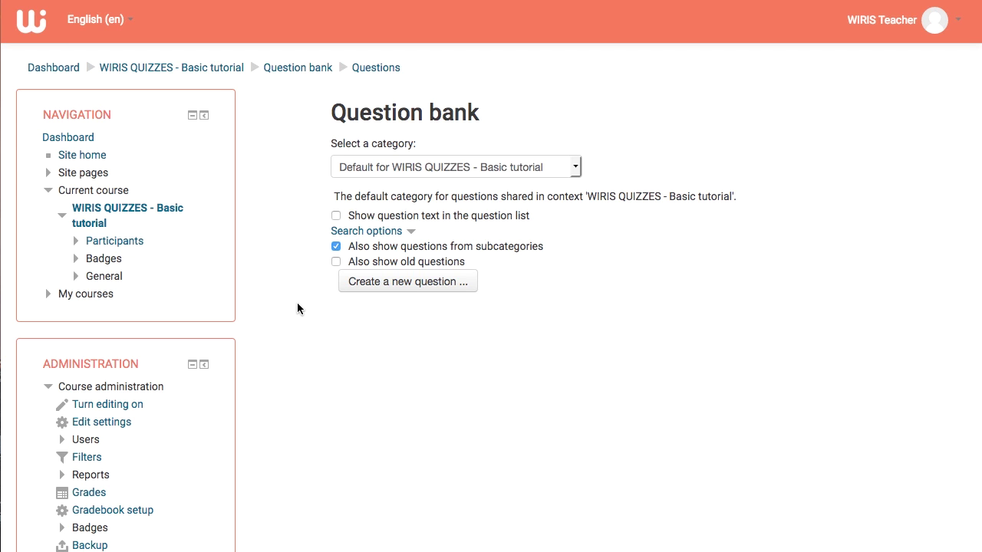
# Step: Create a new question of the type Short answer - science from the Math & Science by WIRIS group
pyautogui.click(390, 284)
pyautogui.scroll(-5, 390, 285)
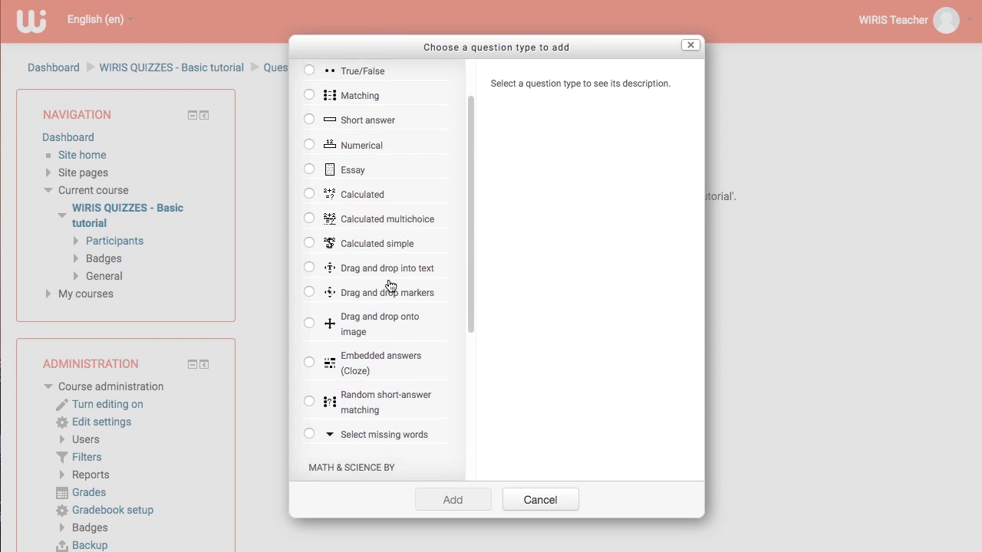
pyautogui.scroll(-3, 390, 284)
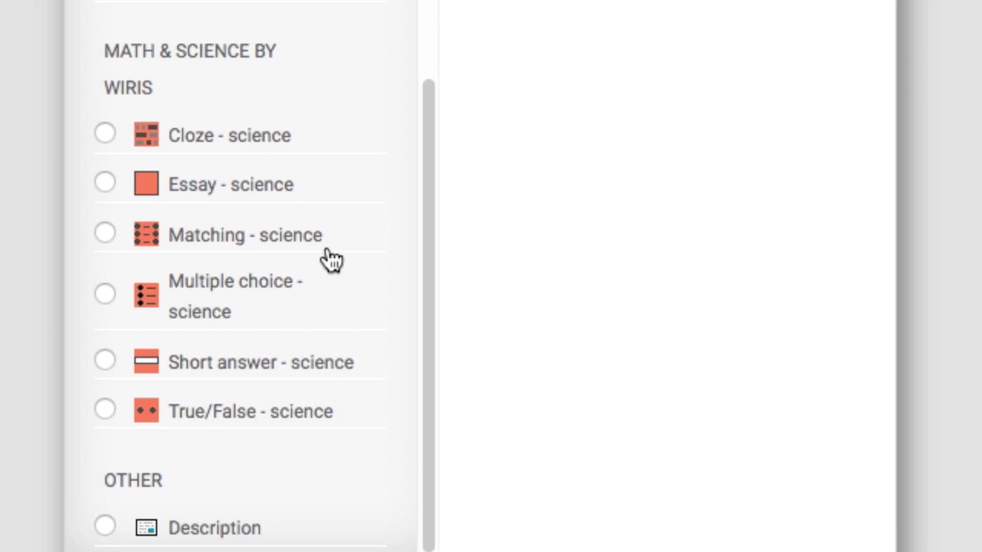
pyautogui.moveTo(212, 252)
pyautogui.moveTo(262, 290)
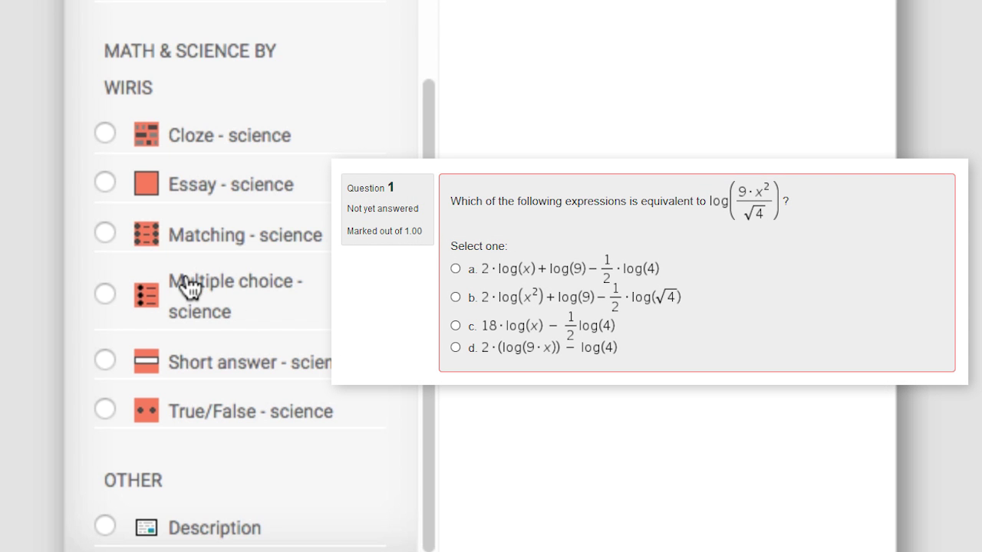
pyautogui.moveTo(213, 387)
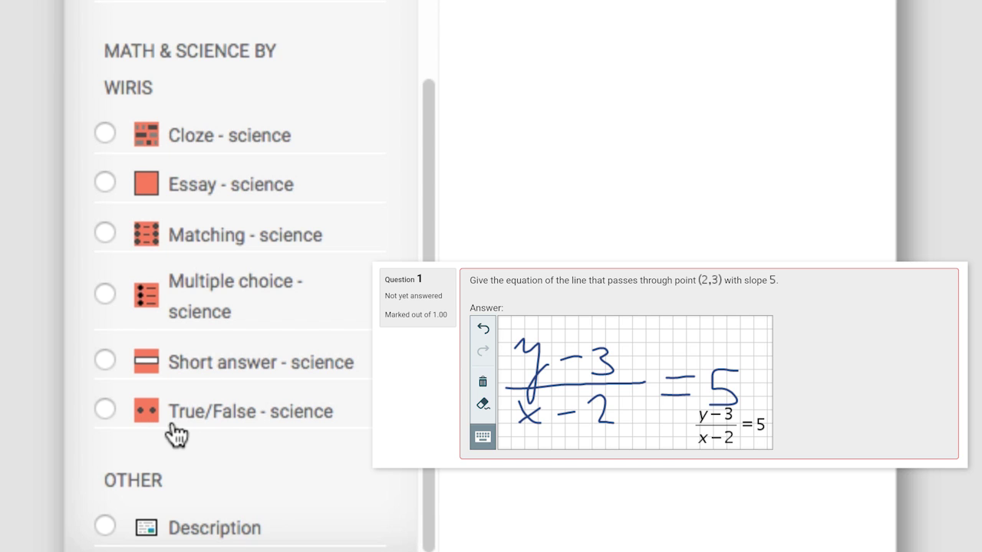
pyautogui.moveTo(250, 435)
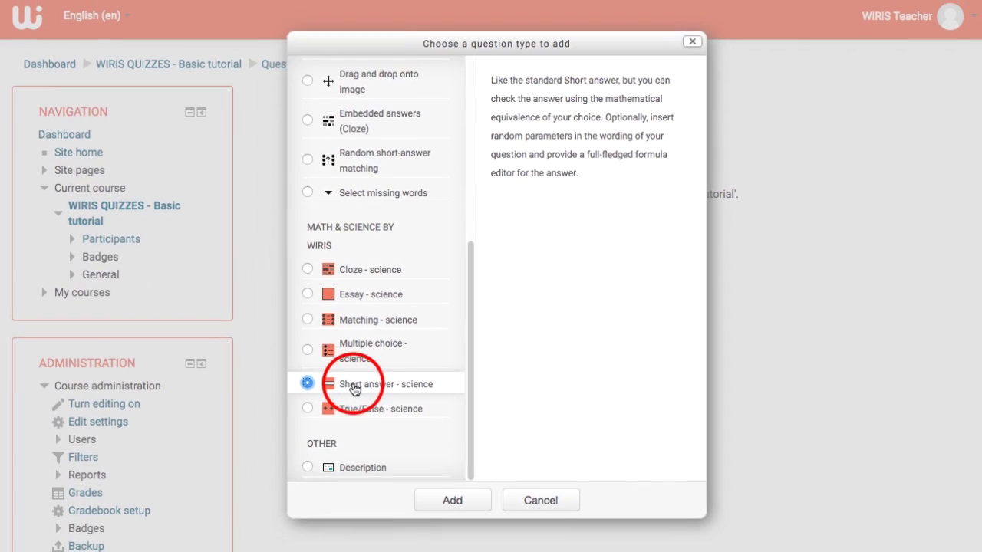
pyautogui.click(450, 502)
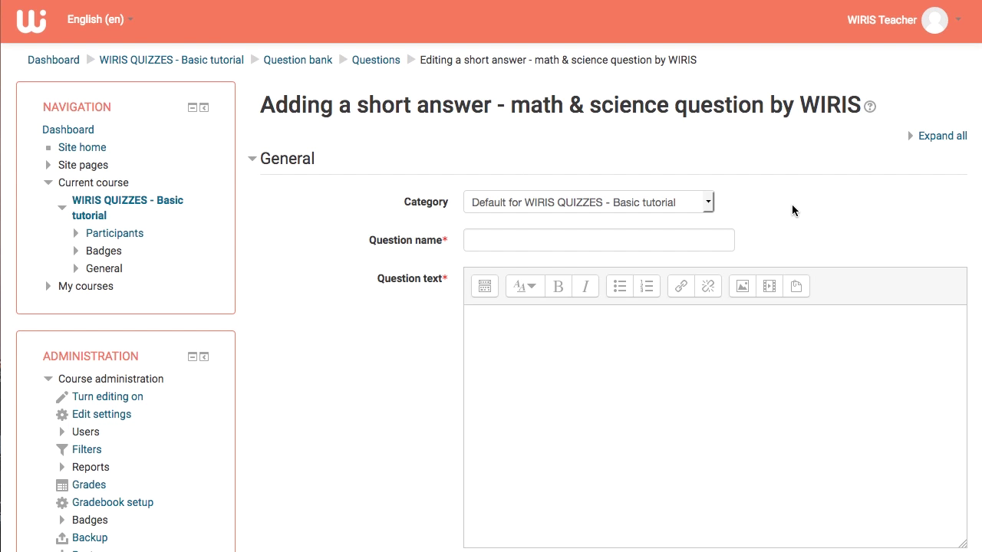
# Step: Open the WIRIS answer editor for Answer 1 of the new question
pyautogui.click(650, 380)
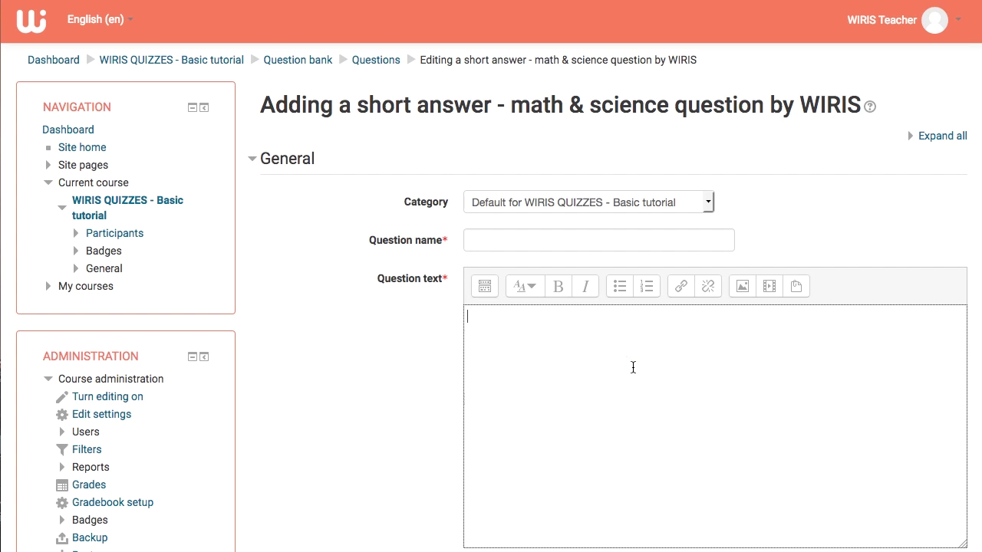
pyautogui.scroll(-5, 647, 366)
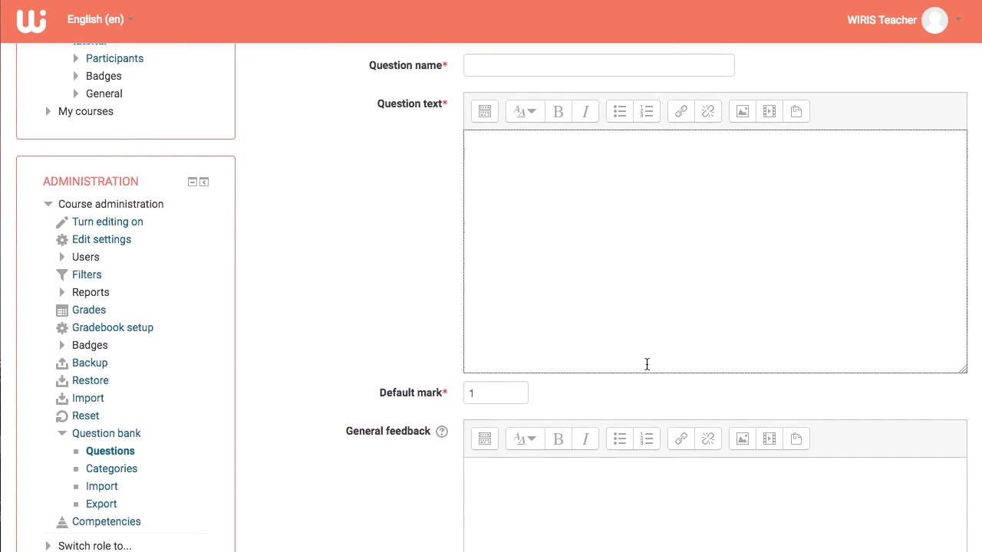
pyautogui.scroll(-1, 647, 365)
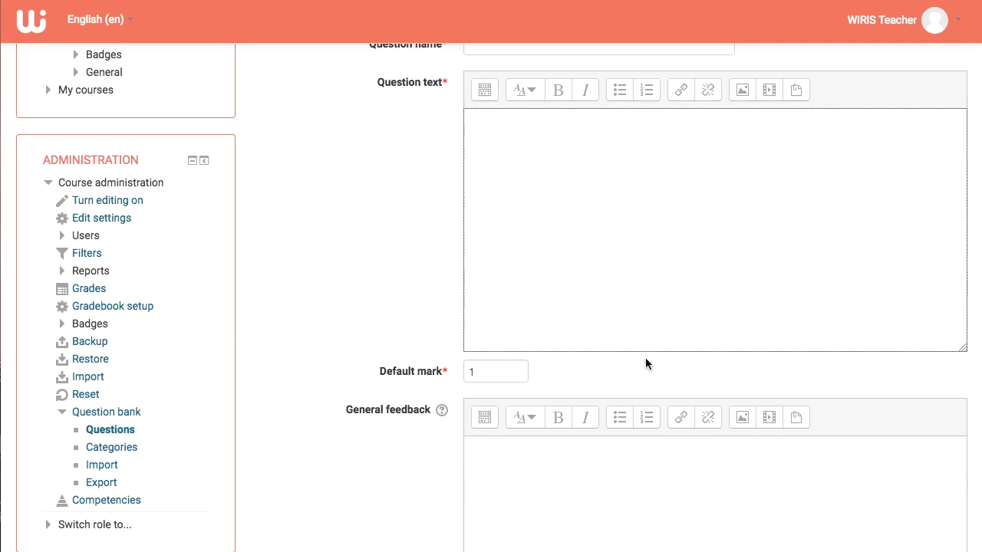
pyautogui.scroll(-3, 645, 364)
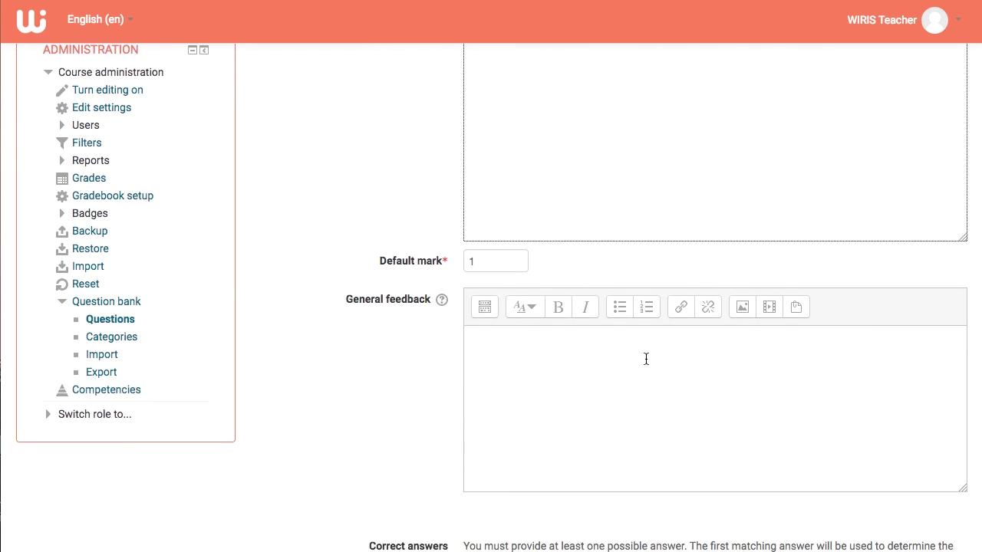
pyautogui.scroll(-2, 646, 359)
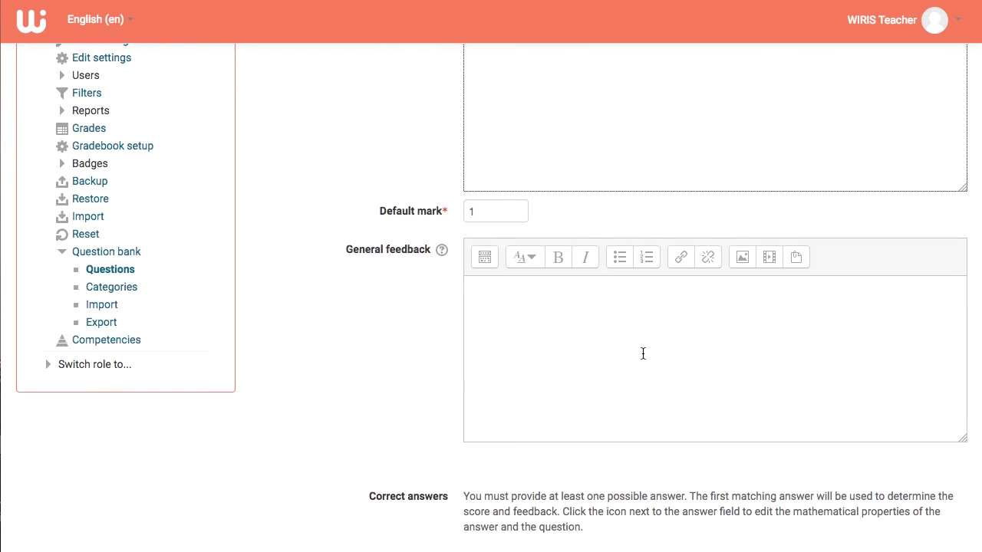
pyautogui.scroll(-3, 643, 354)
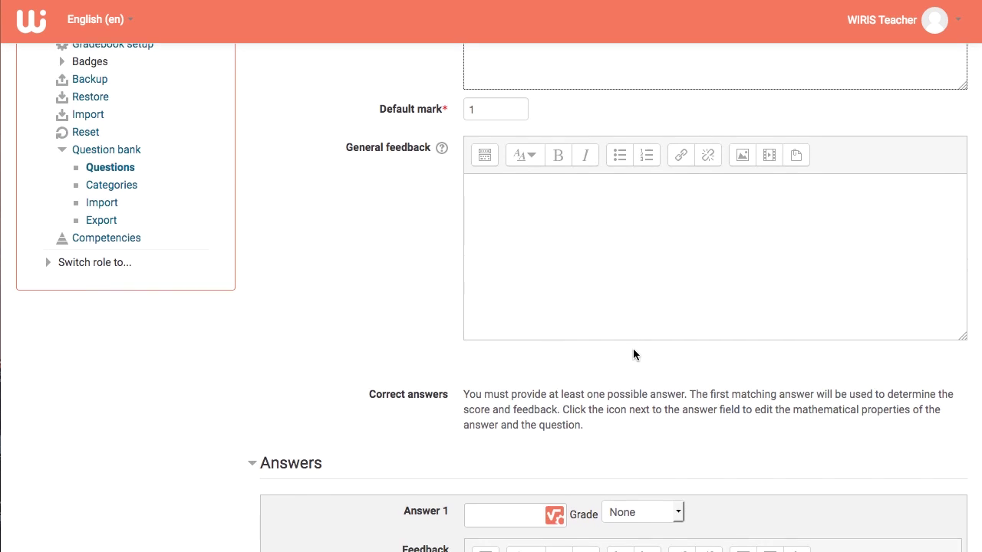
pyautogui.scroll(-3, 634, 354)
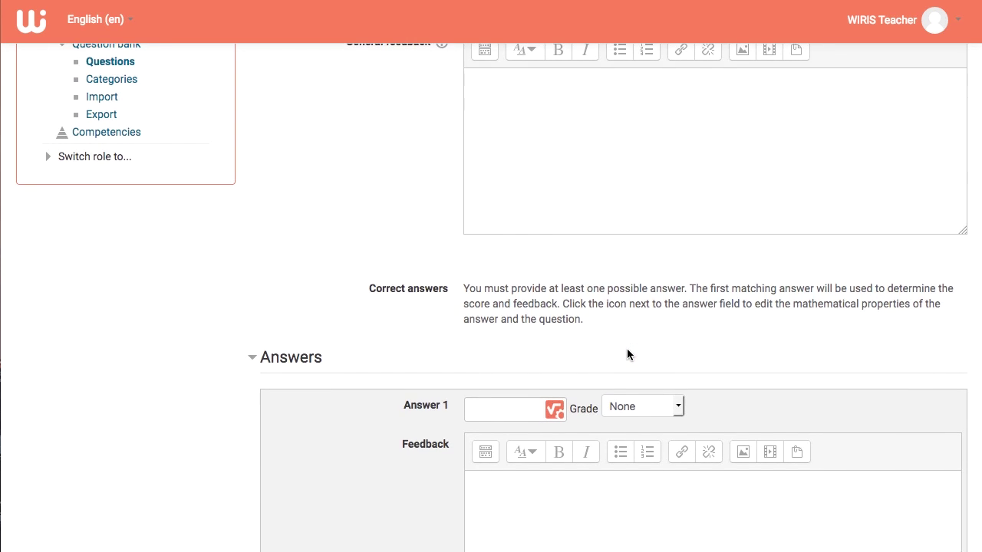
pyautogui.click(554, 411)
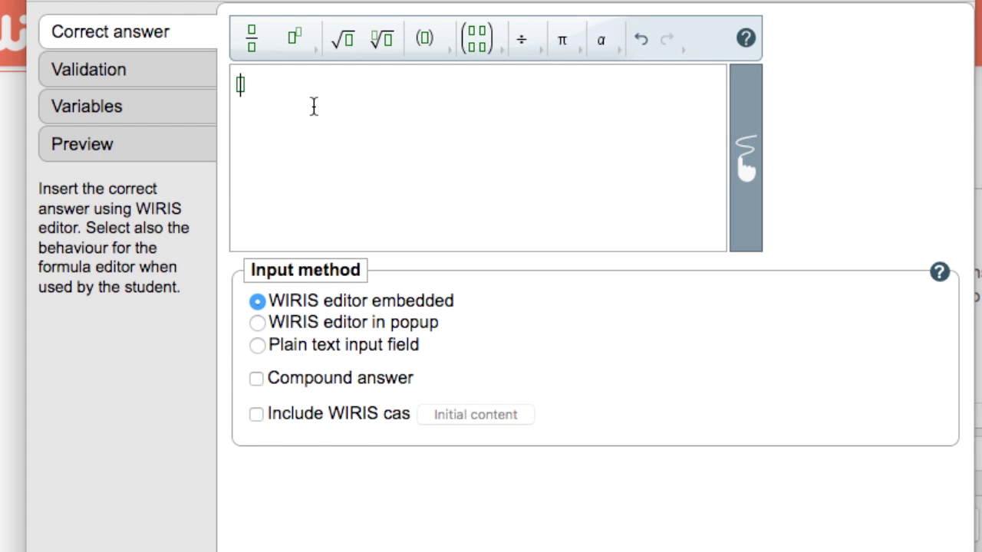
# Step: Enter a 2×2 matrix as the correct answer, with first row 2, 0 and second row 1, √3
pyautogui.click(473, 38)
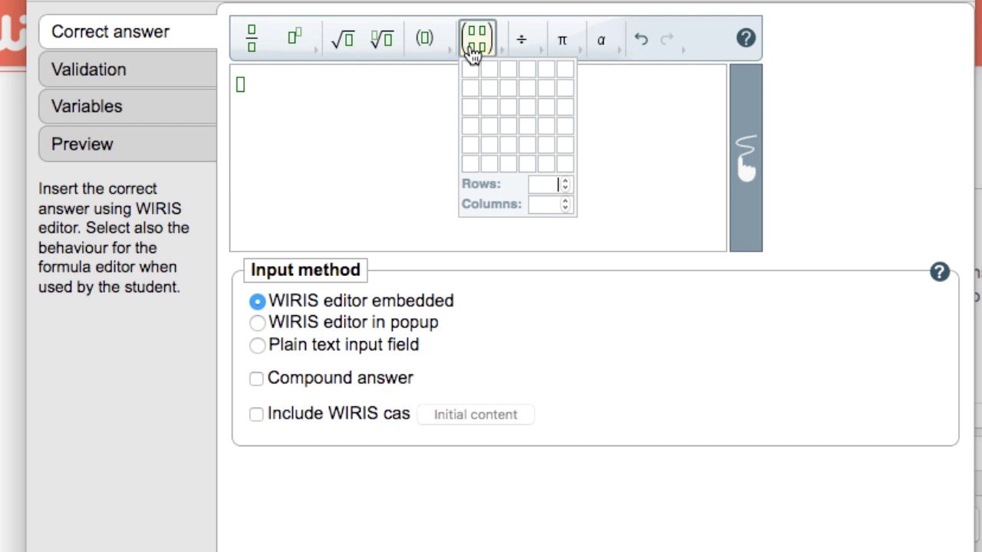
pyautogui.click(487, 92)
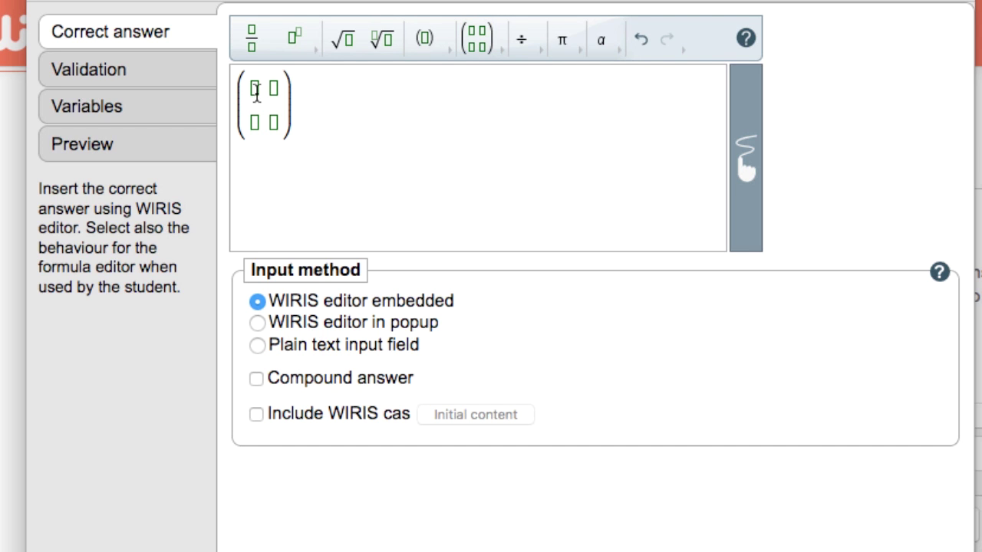
pyautogui.write('2')
pyautogui.press('Tab')
pyautogui.write('0')
pyautogui.press('Down')
pyautogui.click(343, 40)
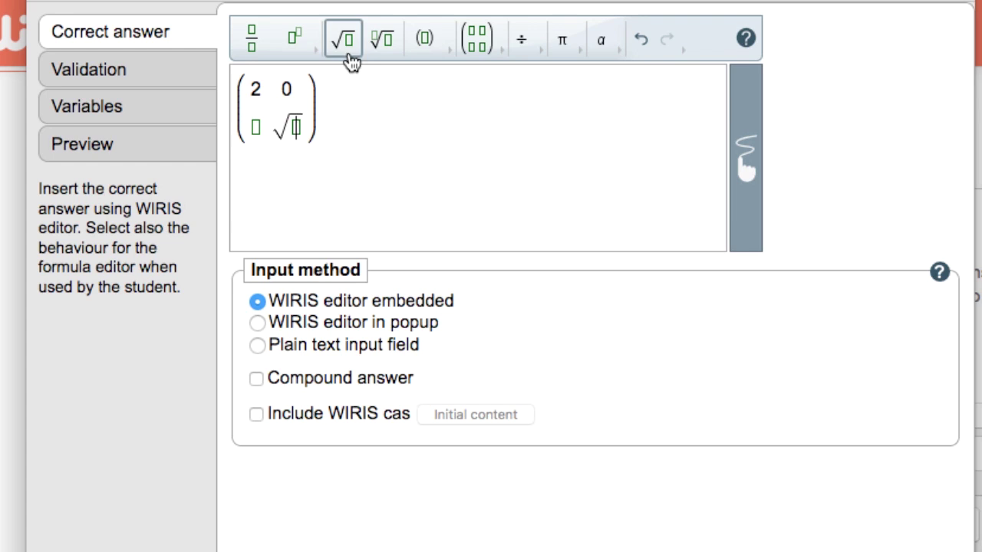
pyautogui.write('3')
pyautogui.click(257, 127)
pyautogui.write('1')
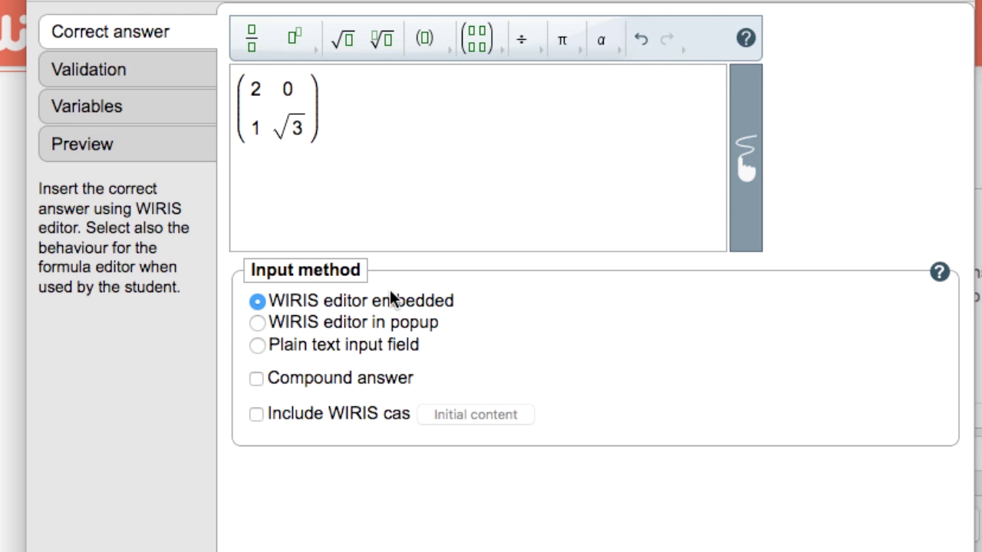
# Step: Set the allowed input to Quantity in the validation settings and review the comparison and additional property options
pyautogui.click(148, 68)
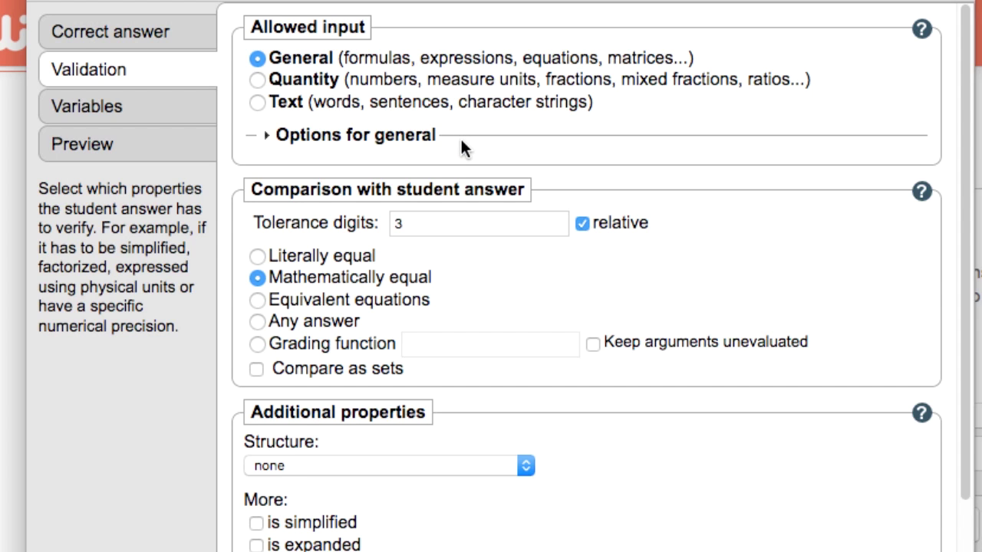
pyautogui.click(303, 79)
pyautogui.click(341, 142)
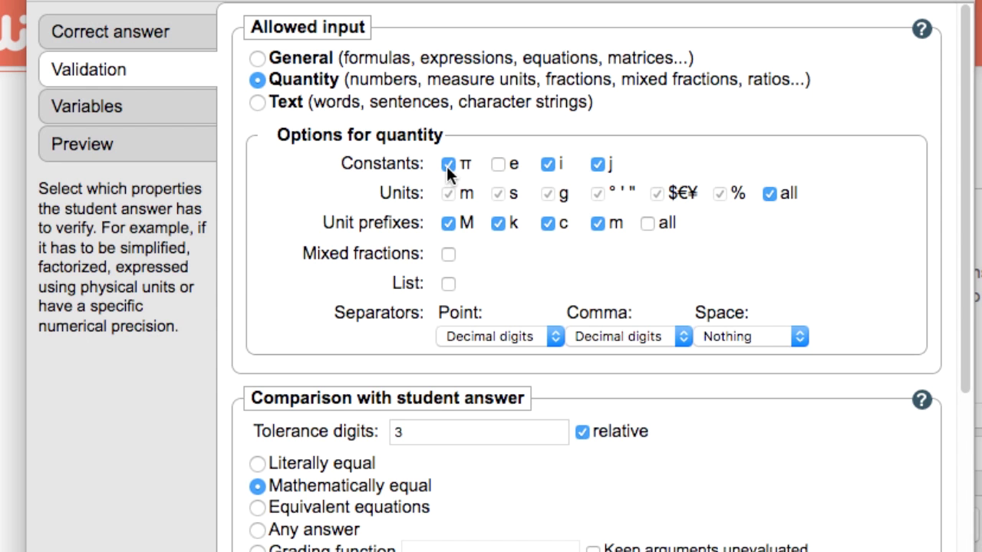
pyautogui.scroll(-10, 409, 256)
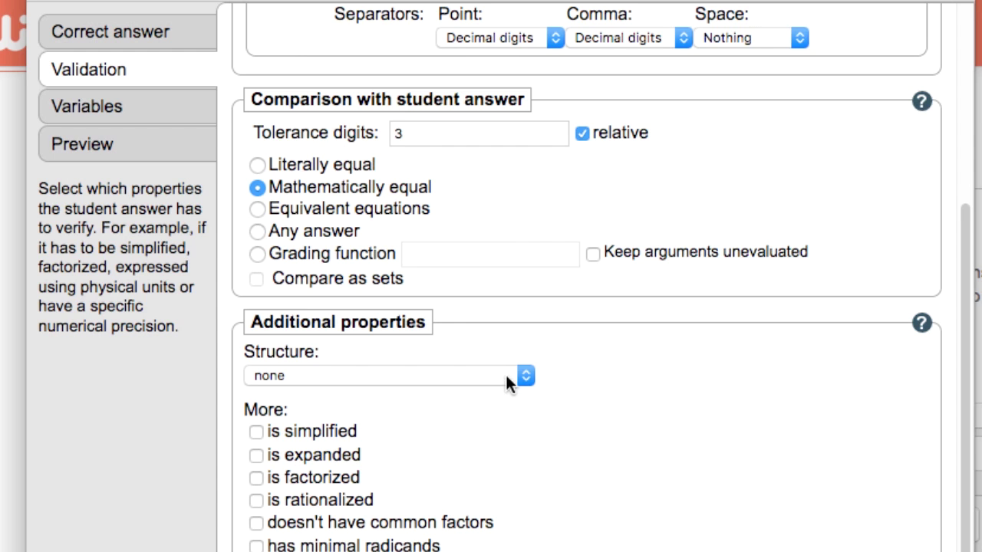
pyautogui.scroll(-3, 506, 377)
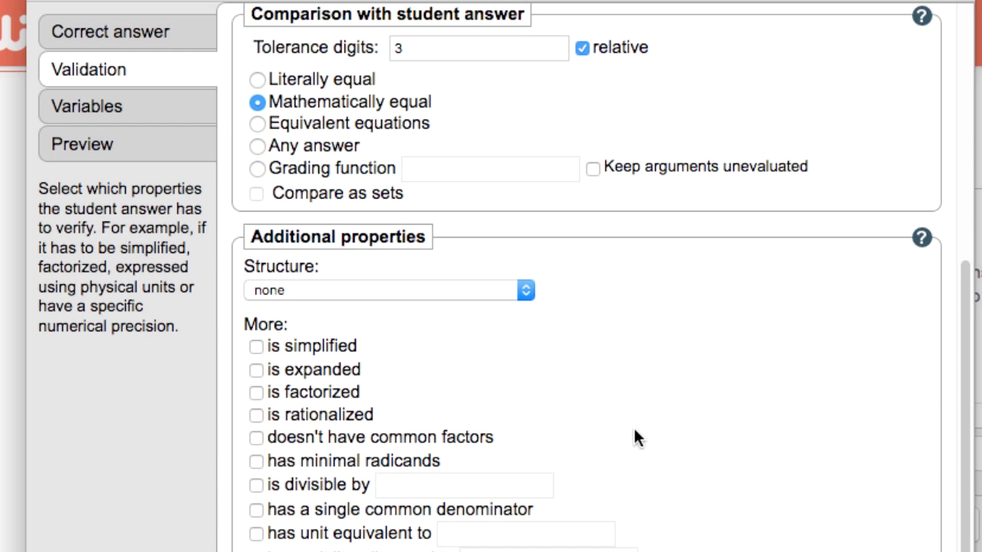
# Step: Define the variable a = sin(x) in the question's variables algorithm
pyautogui.click(160, 112)
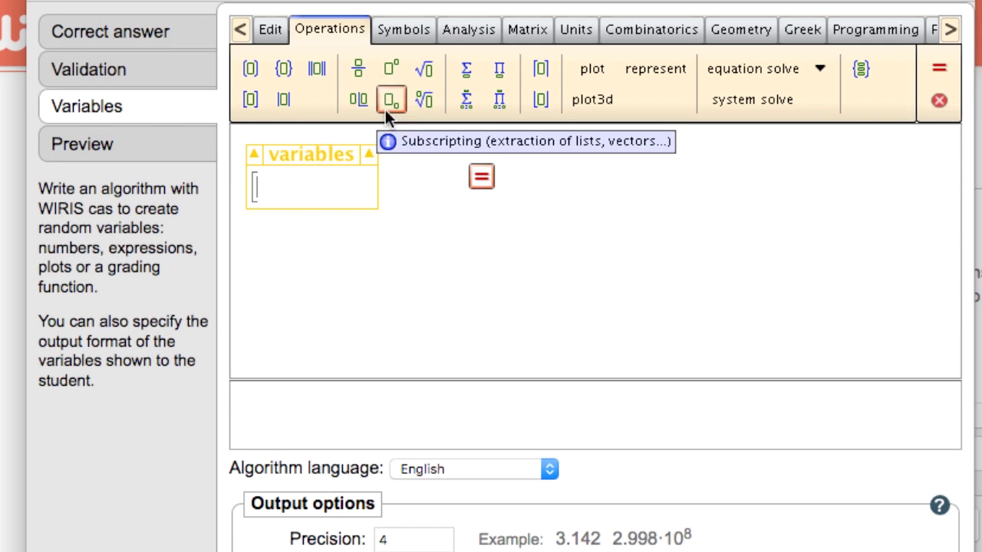
pyautogui.click(312, 190)
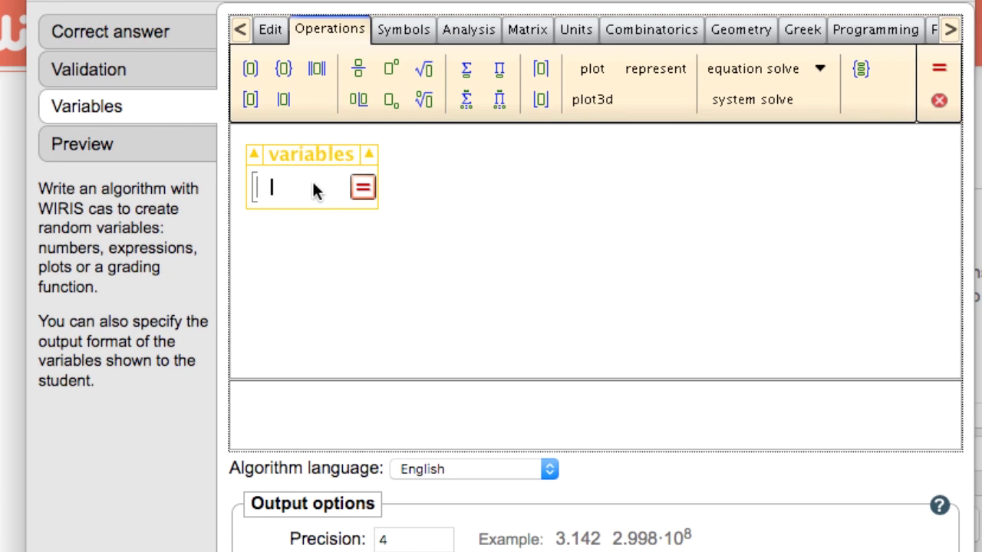
pyautogui.write('a = ')
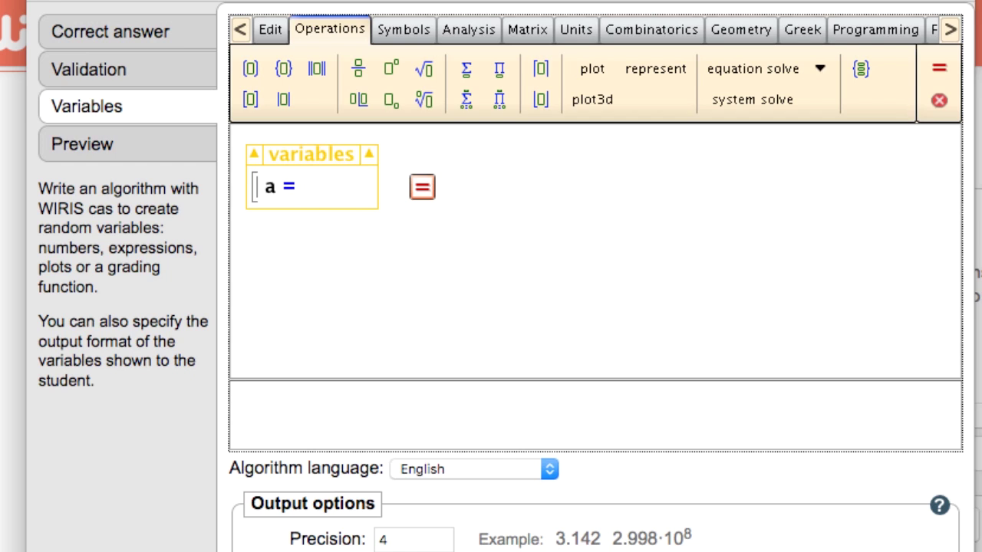
pyautogui.write('sin(x')
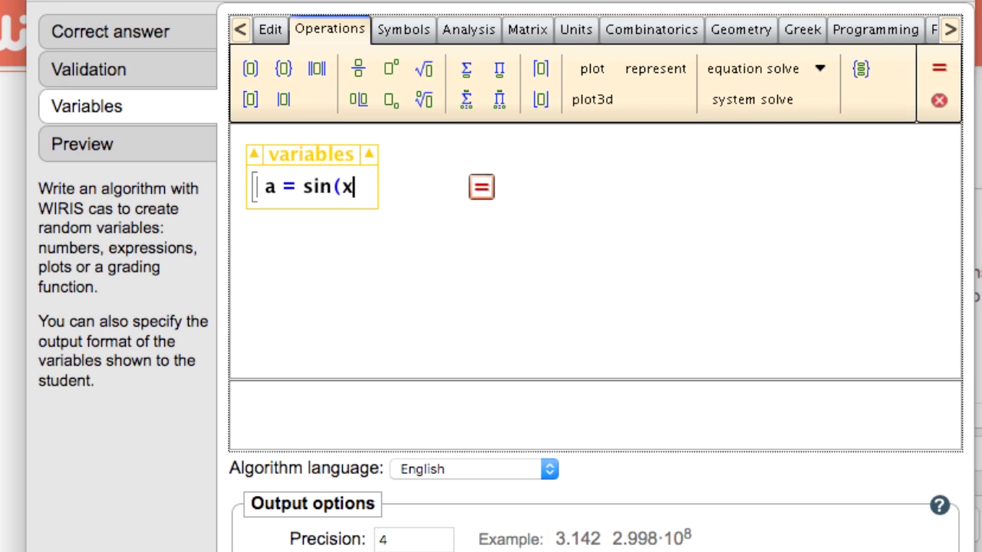
pyautogui.write(')')
# Step: Add the variables b = 3/2 and c = random(3,10) to the algorithm below a = sin(x)
pyautogui.press('Return')
pyautogui.write('b = 3 / ')
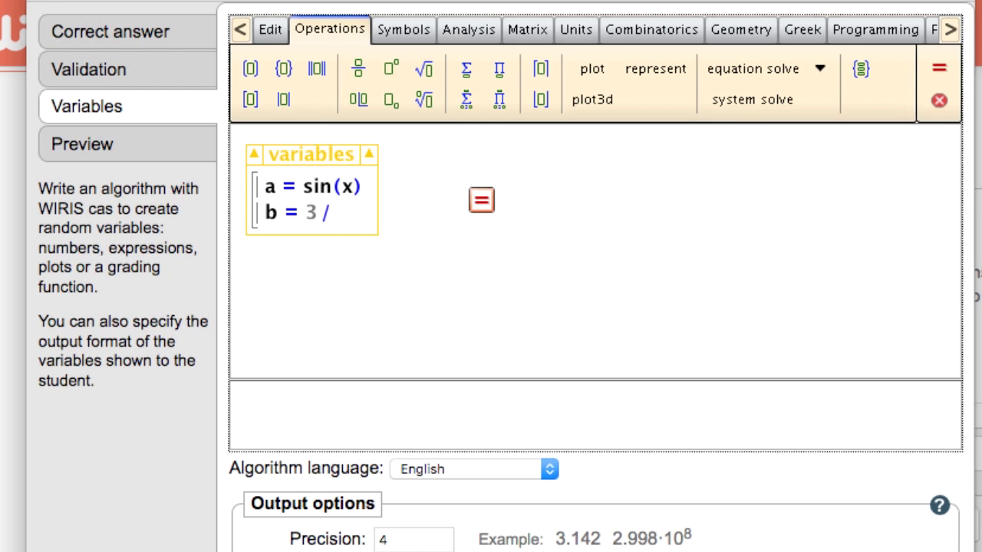
pyautogui.write('2')
pyautogui.press('Return')
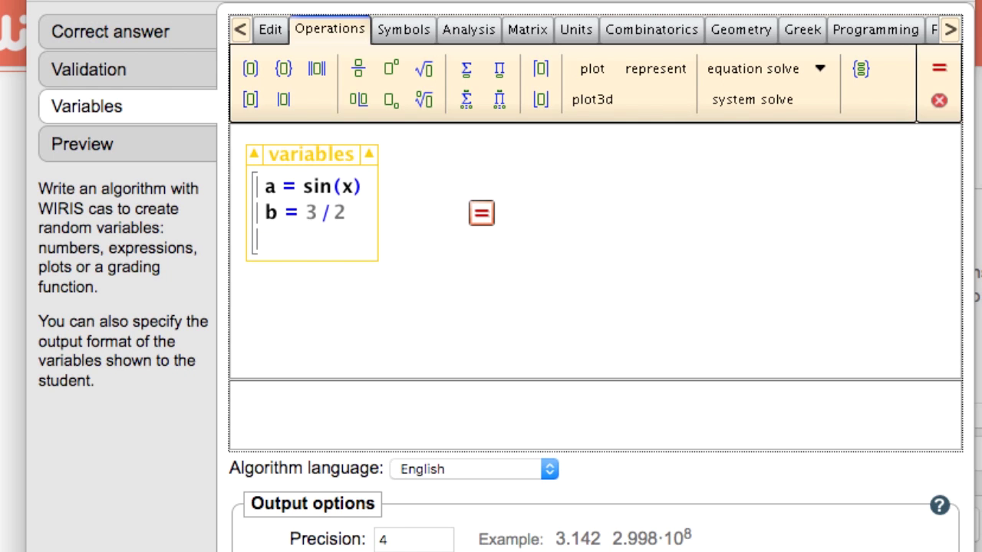
pyautogui.write('c = random(')
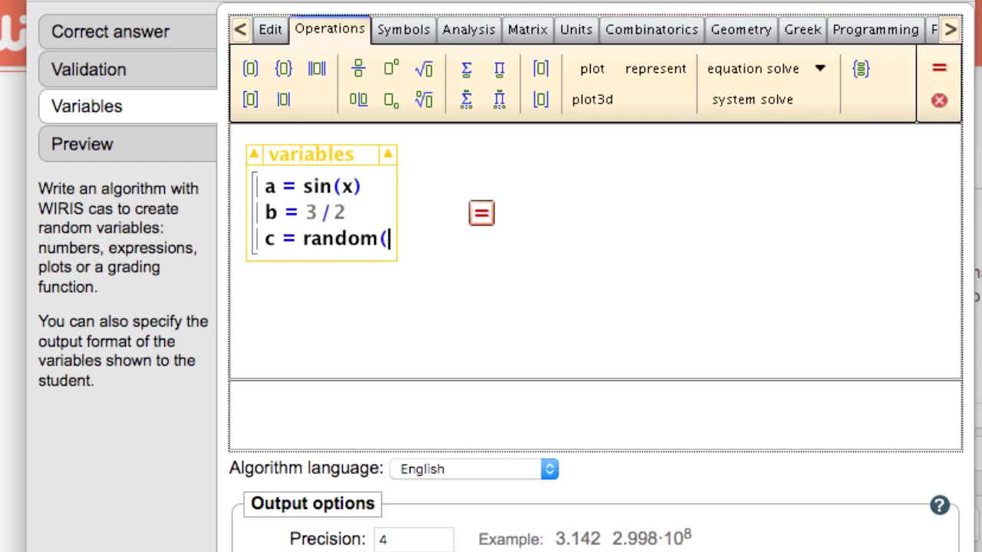
pyautogui.write('3,10)')
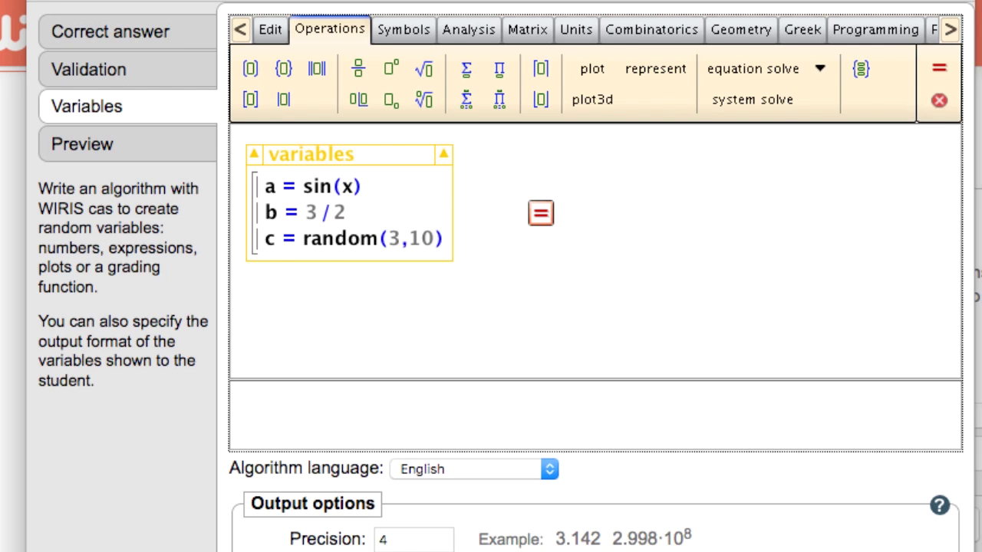
pyautogui.click(590, 235)
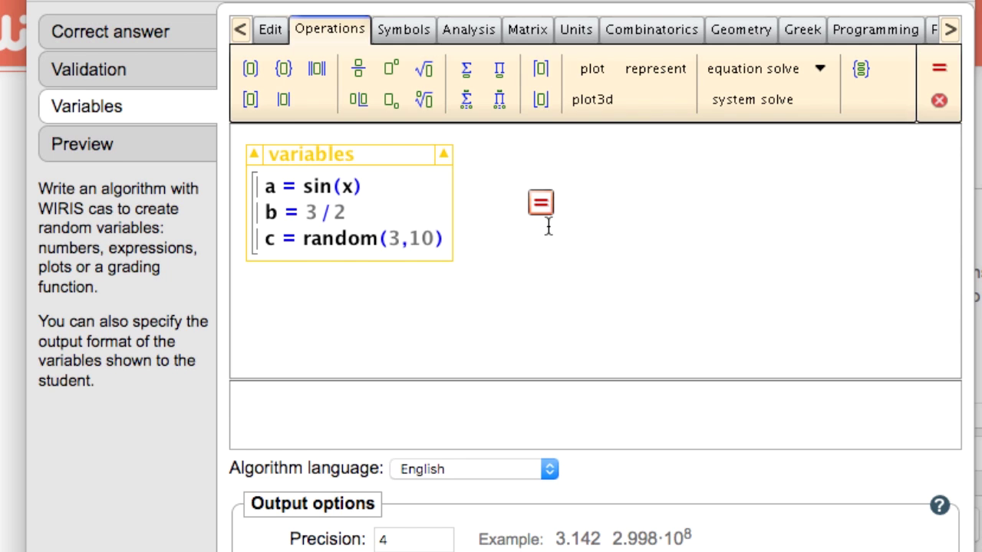
# Step: Preview the question and test the correct answer matrix as the simulated student answer
pyautogui.click(124, 152)
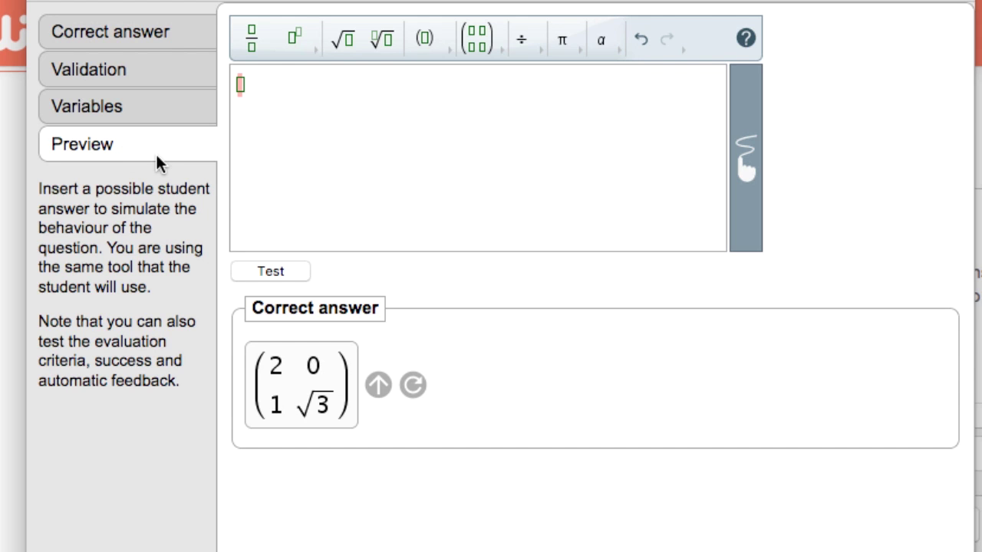
pyautogui.click(377, 384)
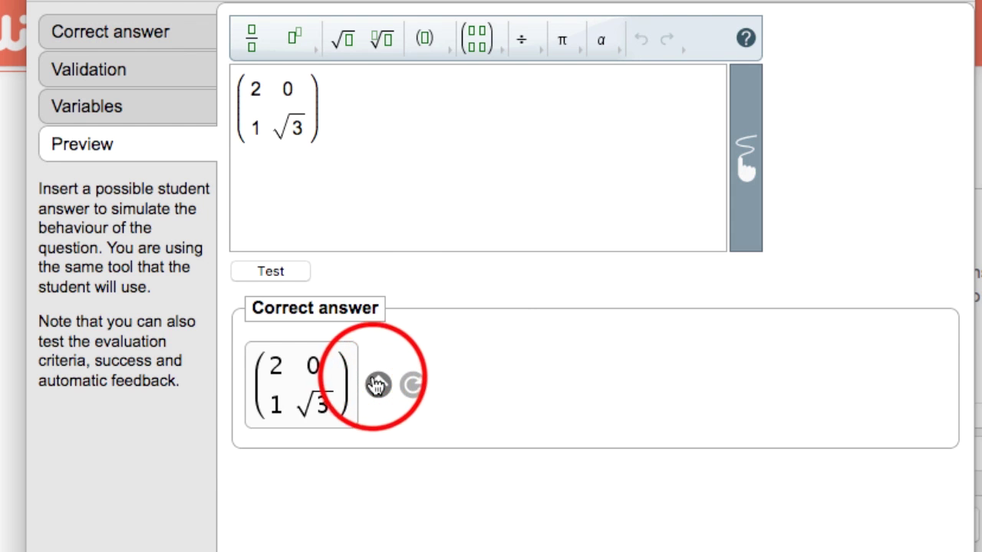
pyautogui.click(281, 275)
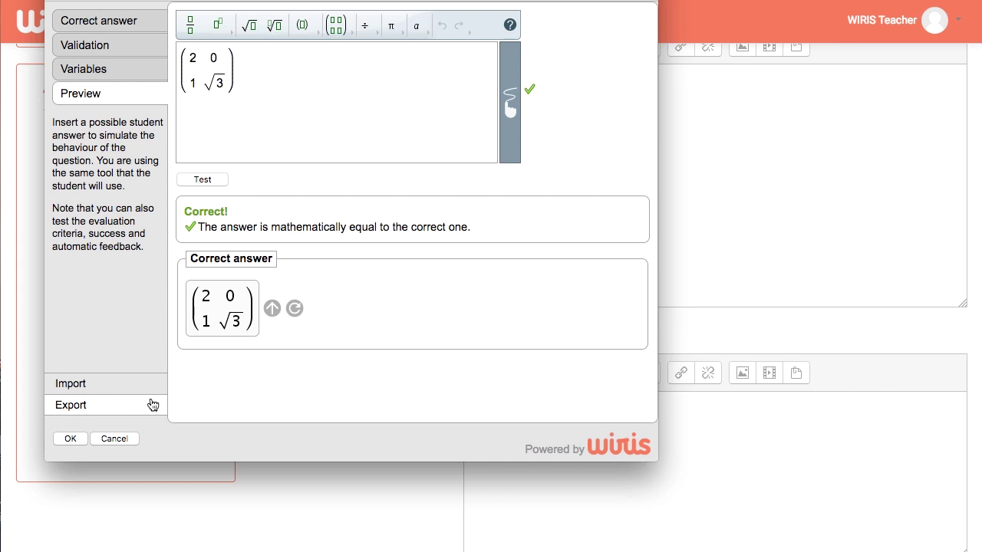
# Step: Accept the Answer 1 settings and go to the save options at the end of the question form
pyautogui.click(70, 438)
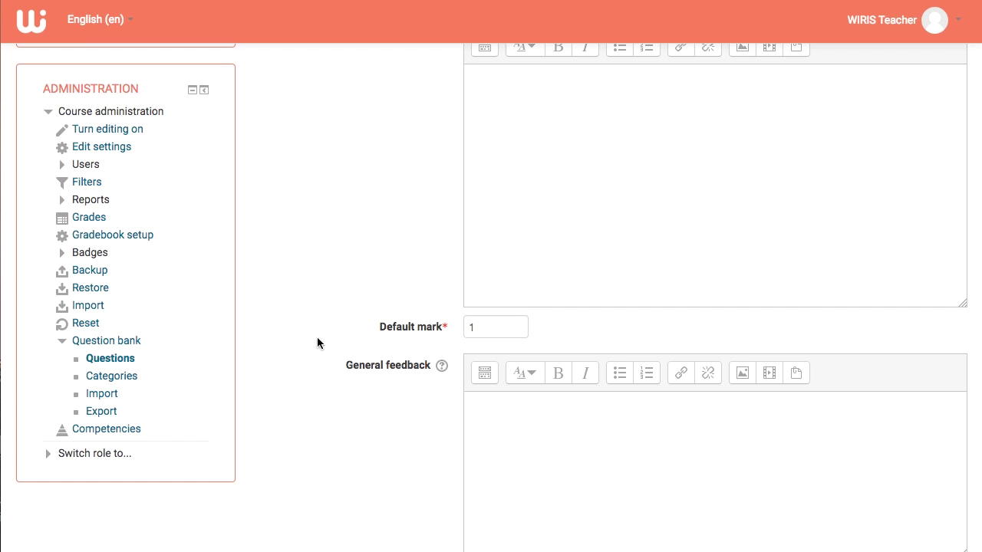
pyautogui.scroll(-3, 367, 338)
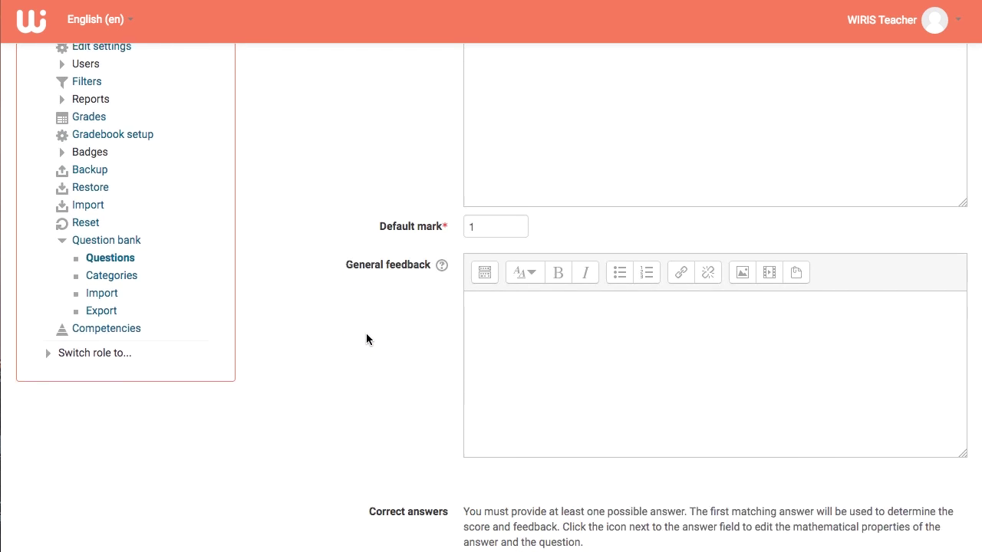
pyautogui.scroll(-6, 367, 338)
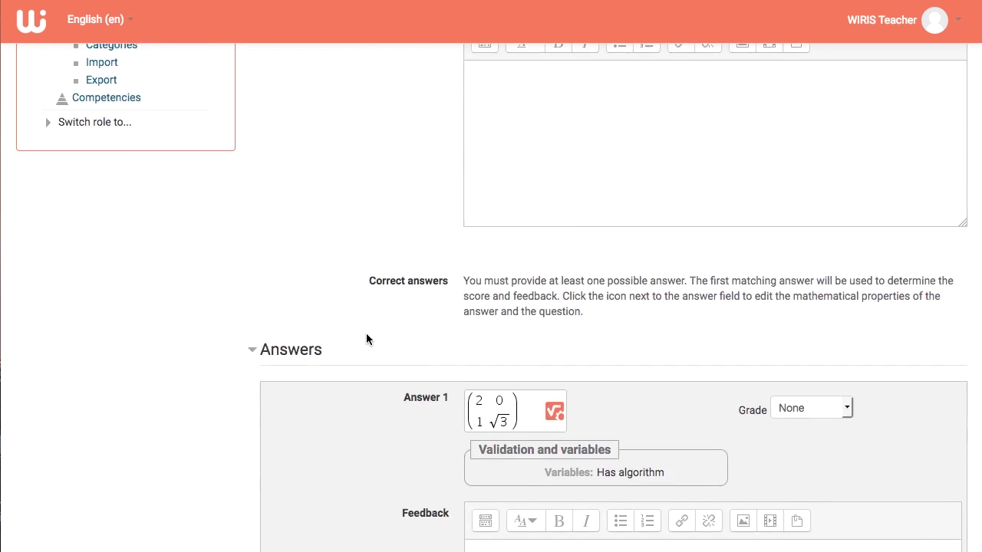
pyautogui.scroll(-10, 366, 333)
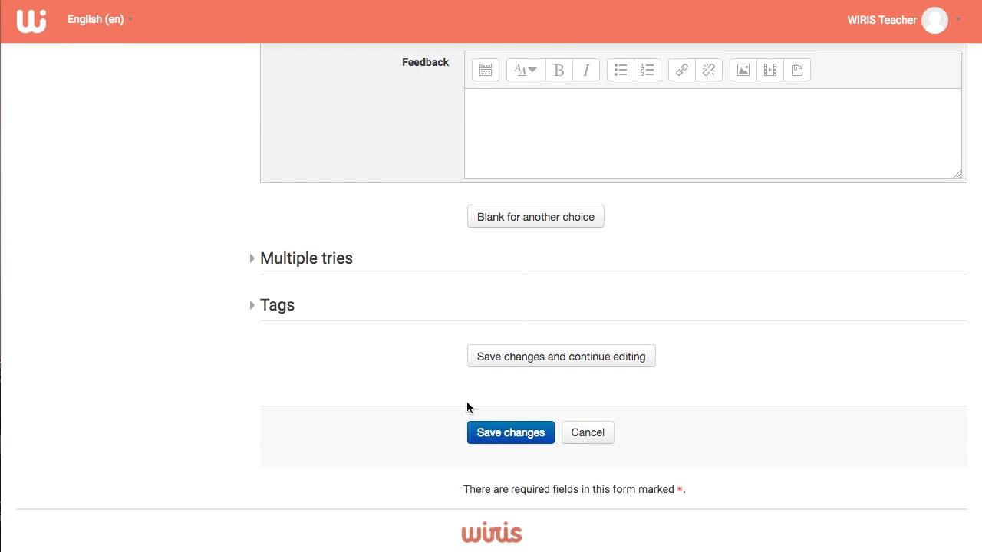